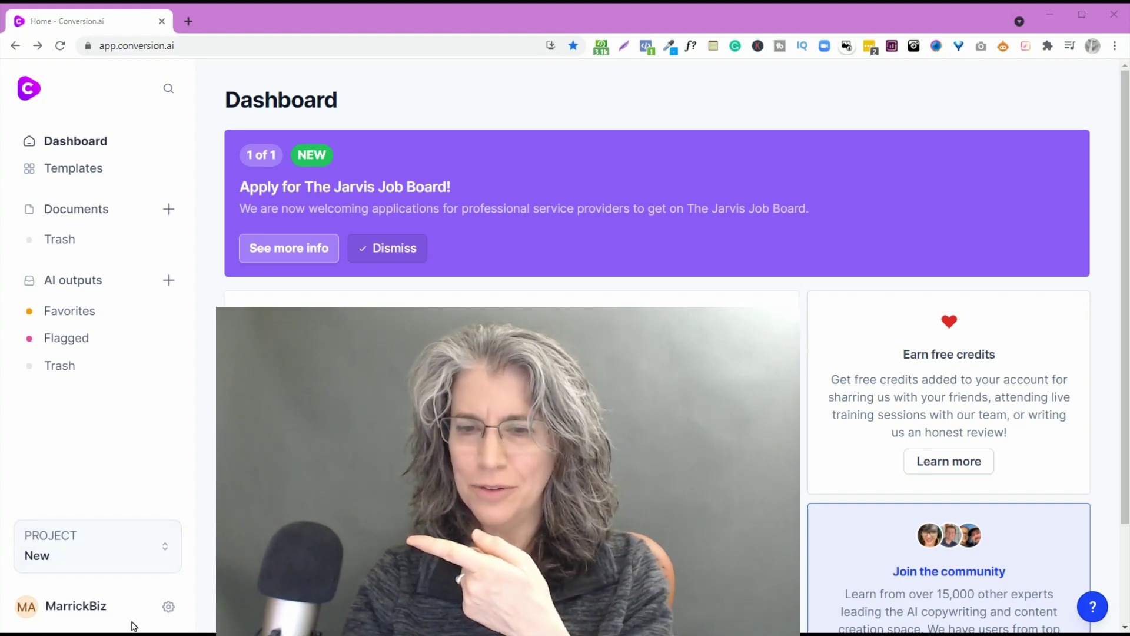
# Open the workspace settings to find the Surfer SEO customization.
pyautogui.click(169, 608)
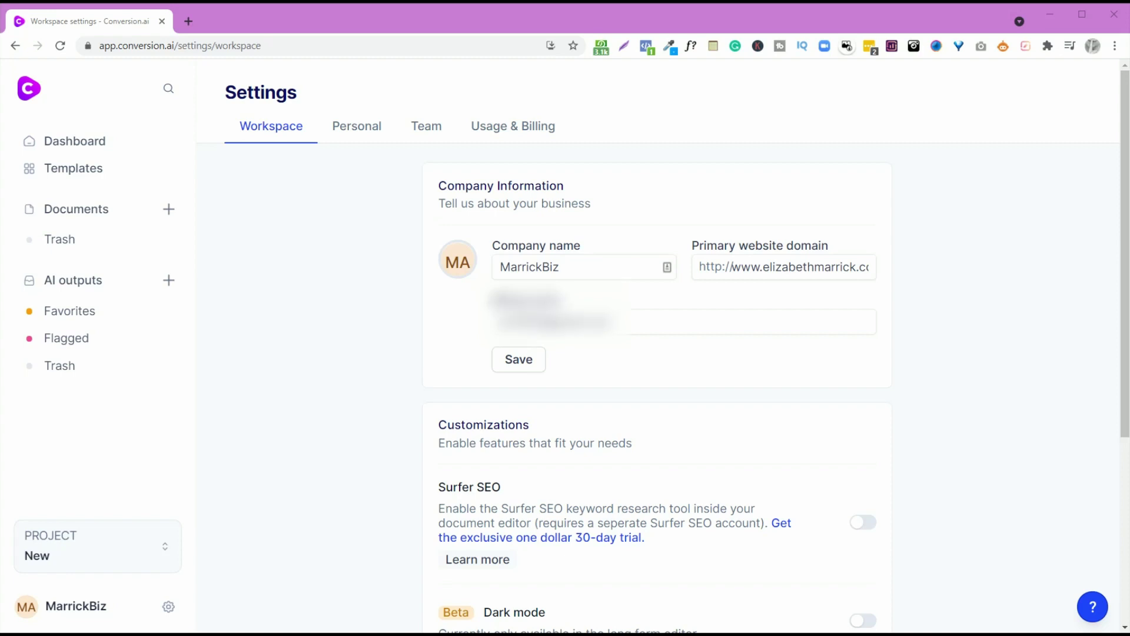
pyautogui.scroll(-2, 776, 323)
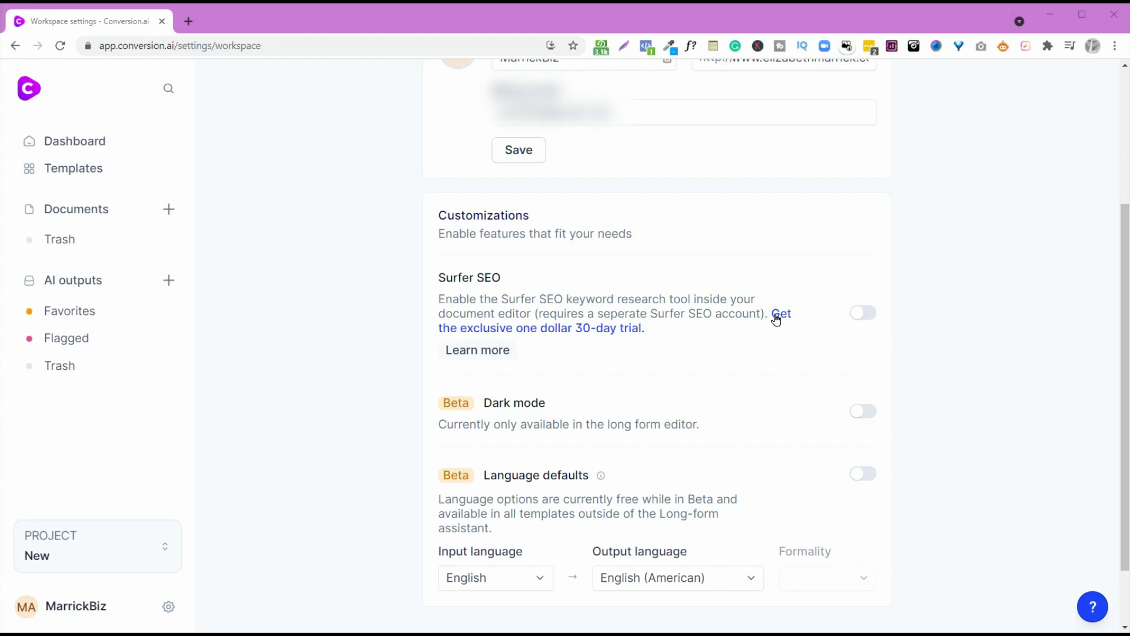
pyautogui.click(775, 316)
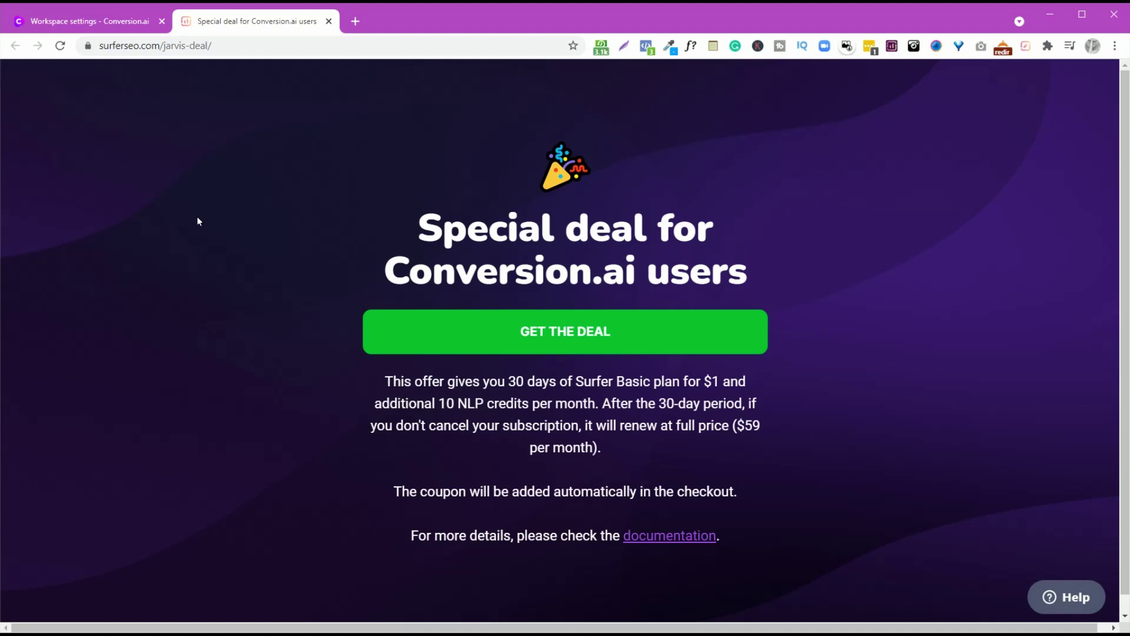
pyautogui.hotkey('ctrl', 'w')
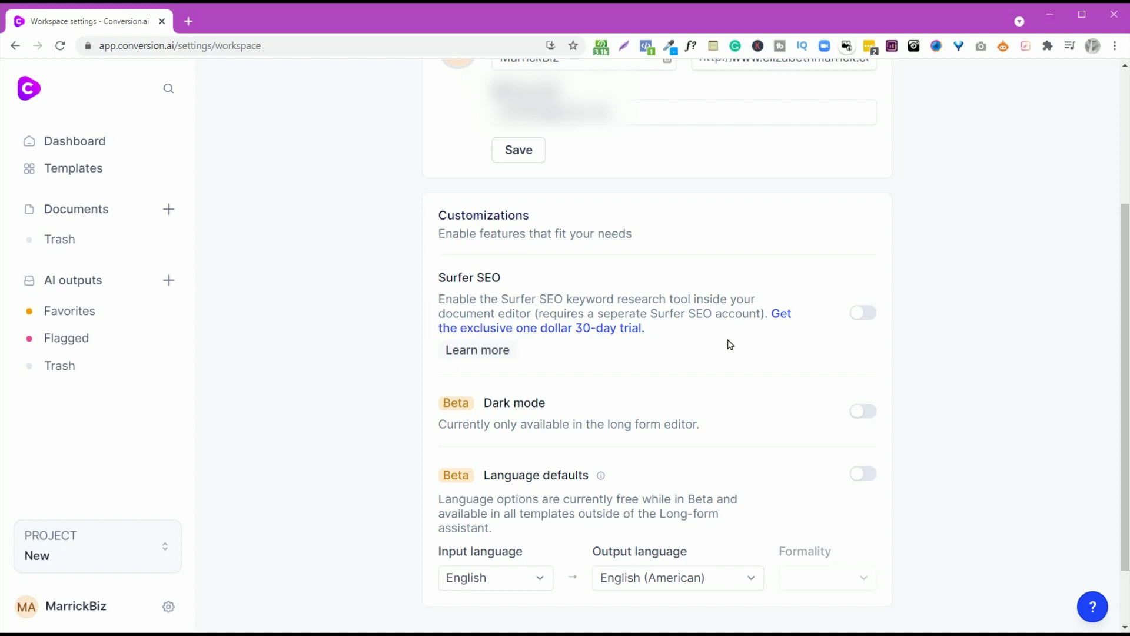
# Read the Surfer SEO integration help article, then close it.
pyautogui.click(495, 352)
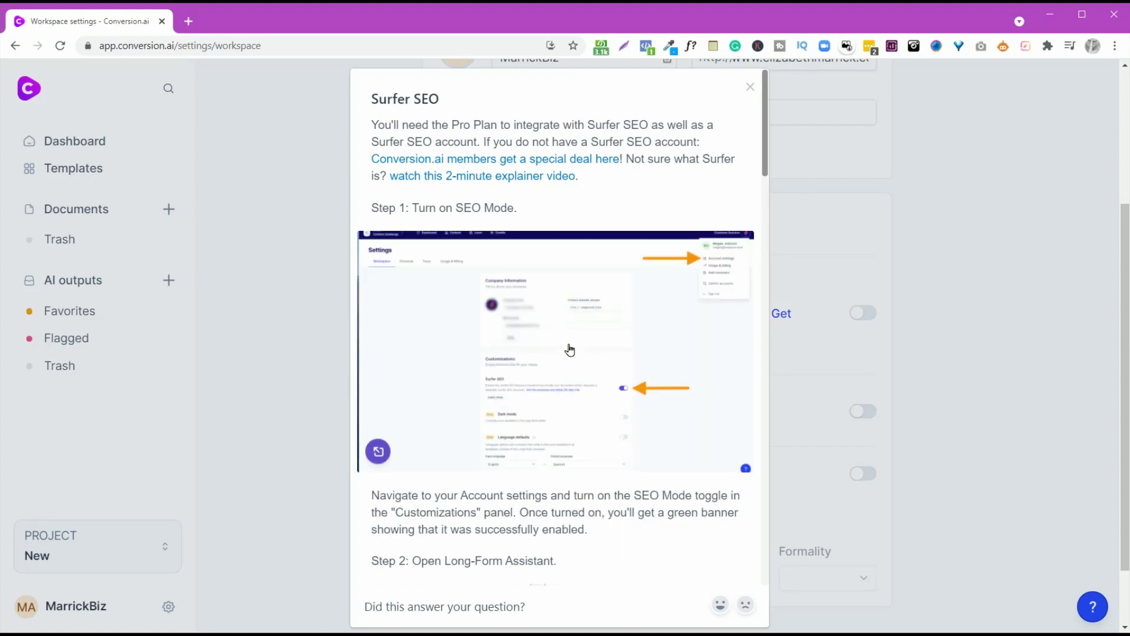
pyautogui.scroll(-2, 570, 349)
pyautogui.scroll(-2, 570, 350)
pyautogui.scroll(-1, 570, 350)
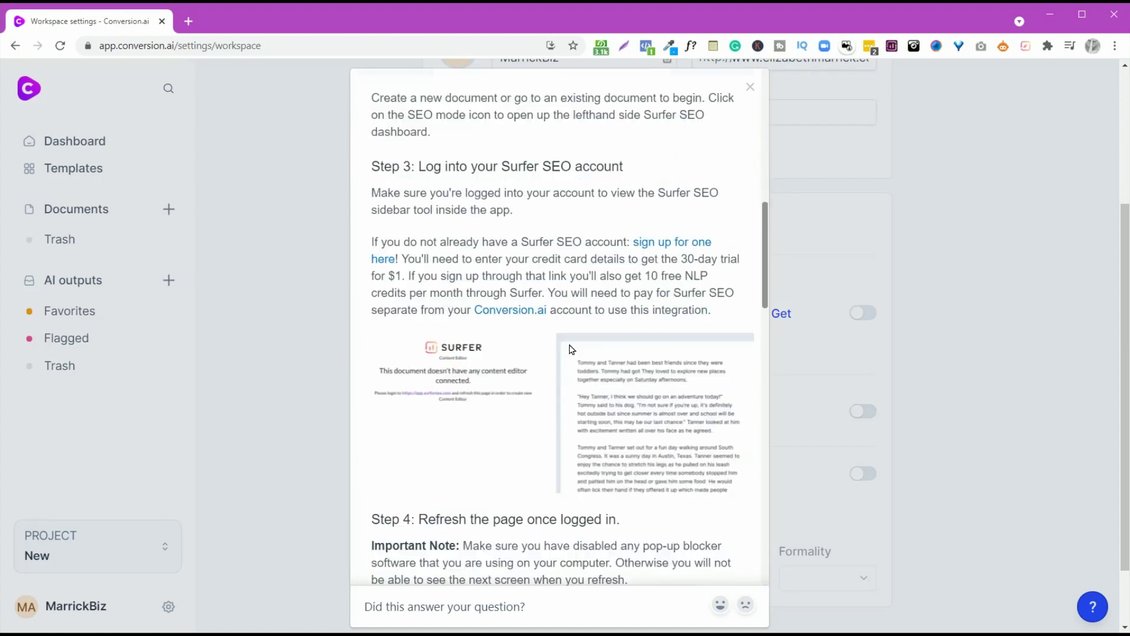
pyautogui.scroll(-2, 570, 350)
pyautogui.scroll(-1, 570, 349)
pyautogui.scroll(-3, 570, 350)
pyautogui.scroll(-1, 570, 350)
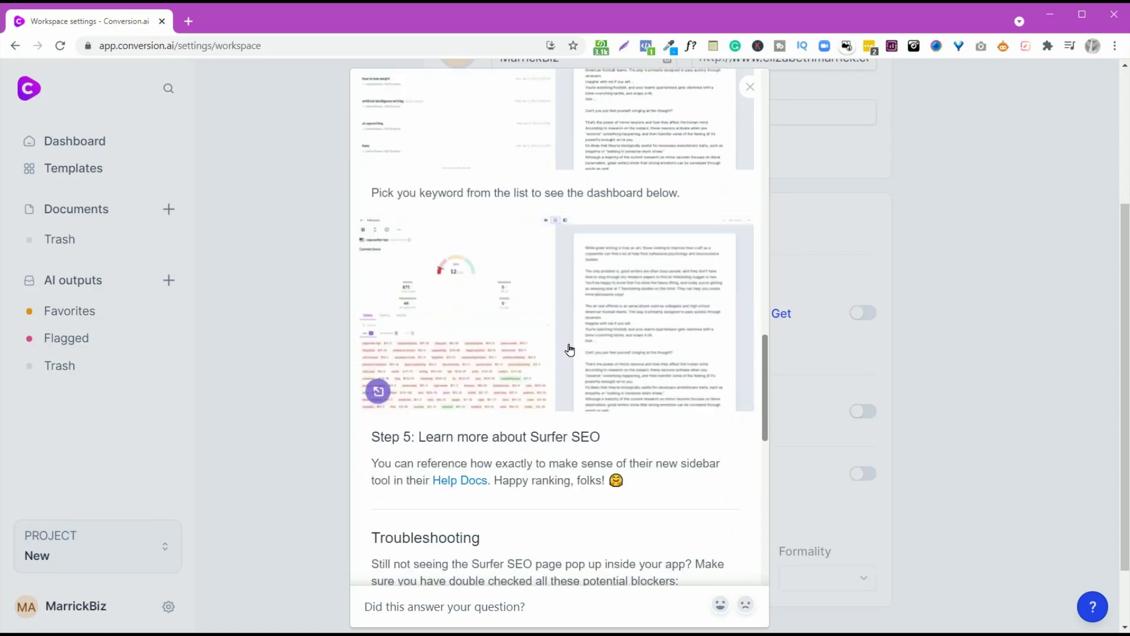
pyautogui.scroll(-2, 570, 350)
pyautogui.scroll(-2, 570, 350)
pyautogui.scroll(-2, 570, 350)
pyautogui.scroll(-1, 570, 349)
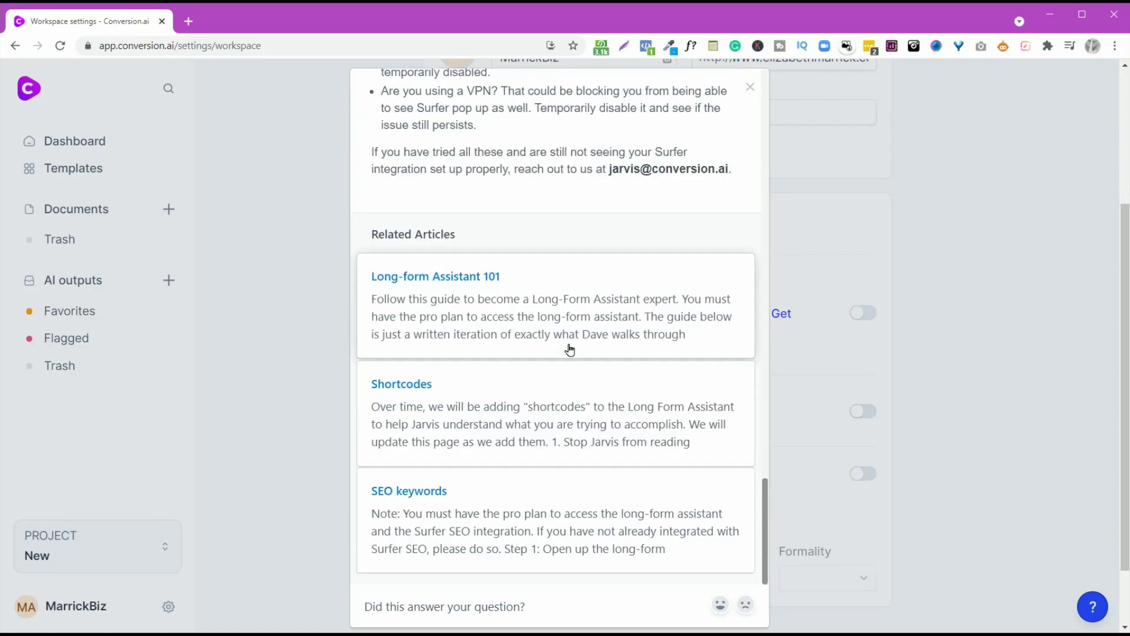
pyautogui.scroll(2, 570, 349)
pyautogui.scroll(2, 570, 350)
pyautogui.scroll(2, 570, 350)
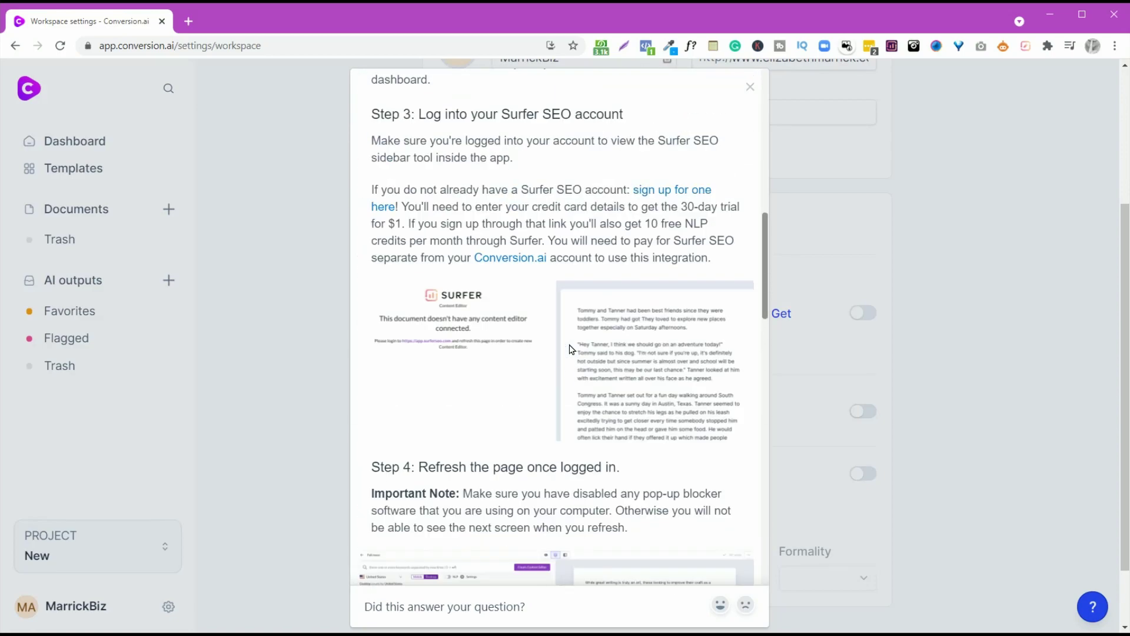
pyautogui.scroll(2, 570, 350)
pyautogui.scroll(2, 570, 350)
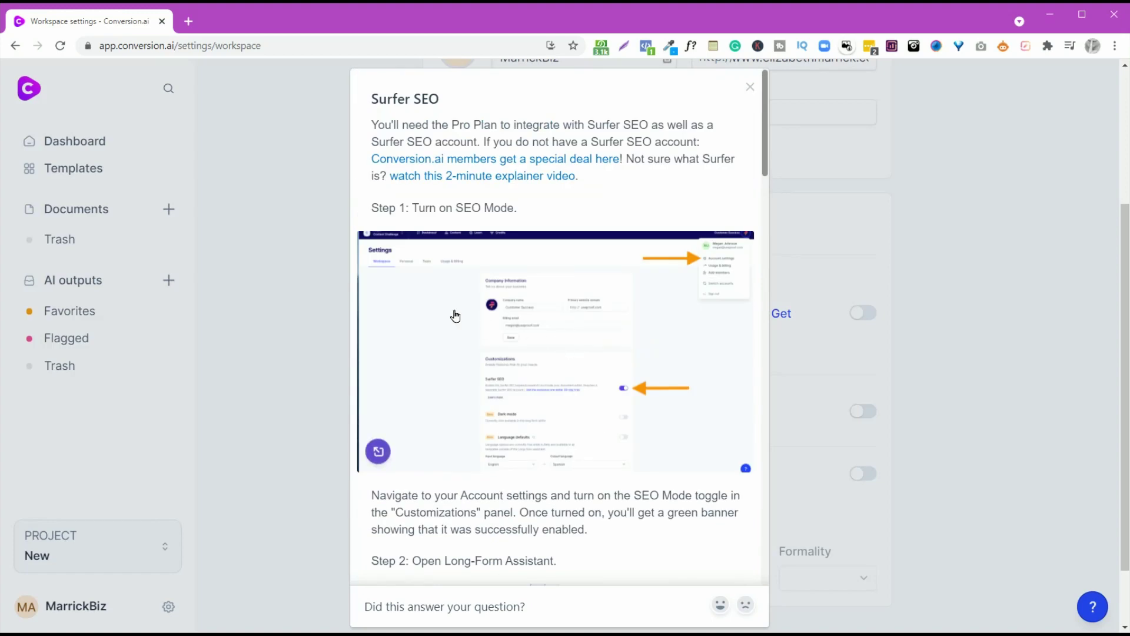
pyautogui.click(749, 87)
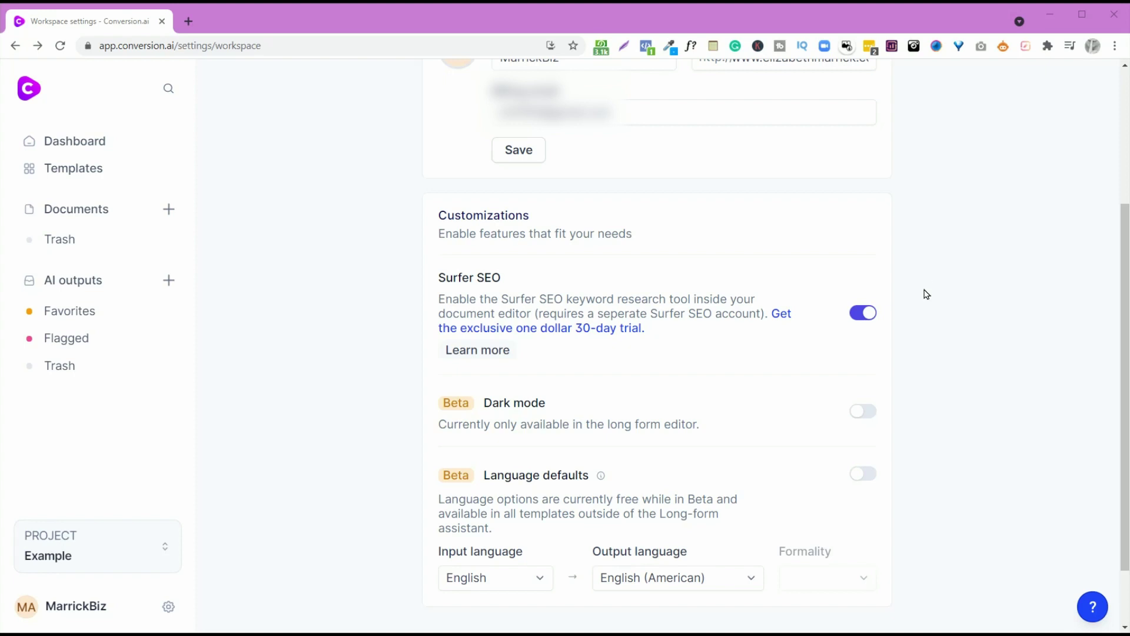
# Create a new untitled document and turn on SEO mode in its editor.
pyautogui.click(167, 211)
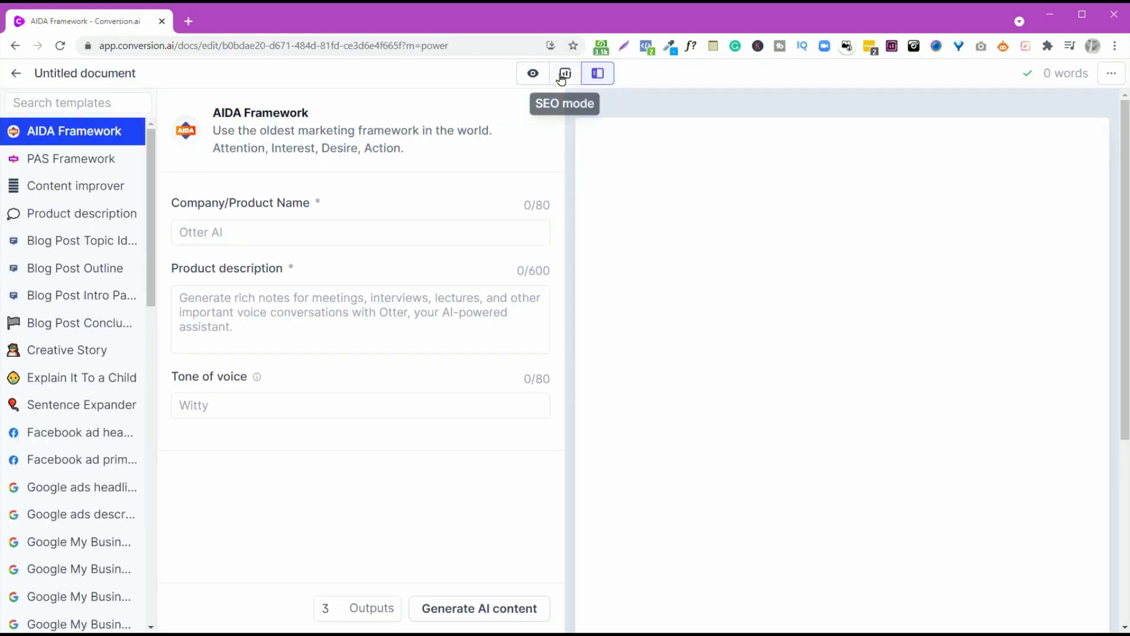
pyautogui.click(564, 75)
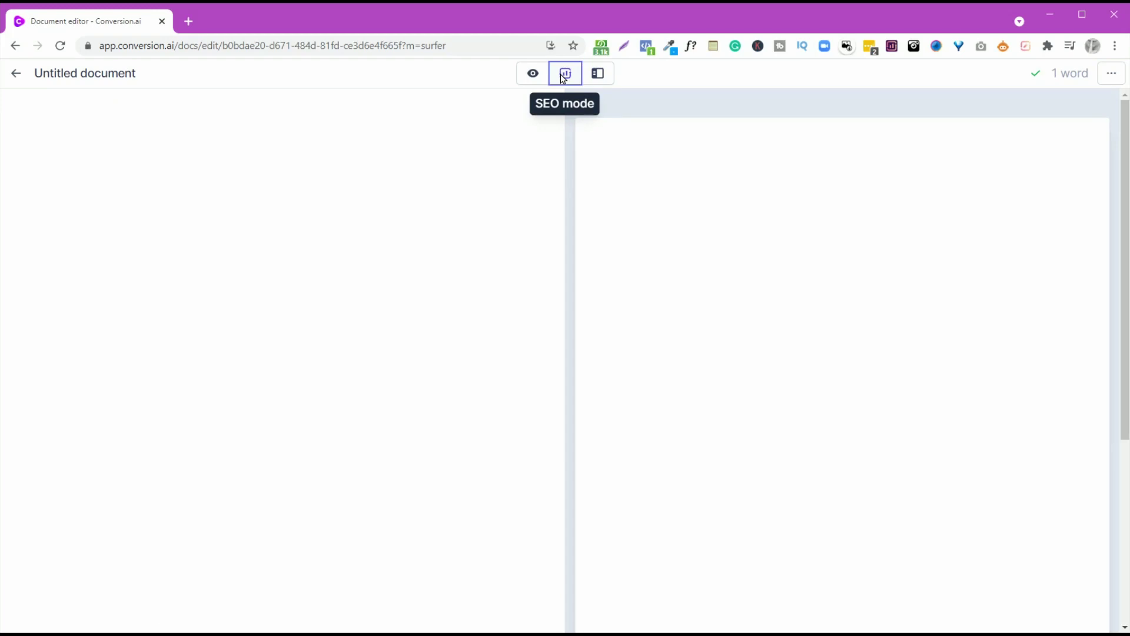